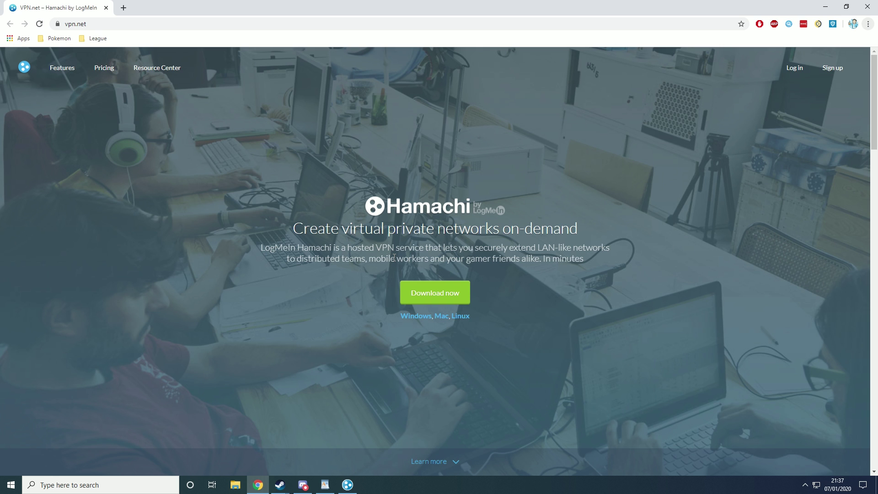
Step: Dismiss the Save As dialog for a duplicate hamachi.msi and minimize Chrome
click(441, 293)
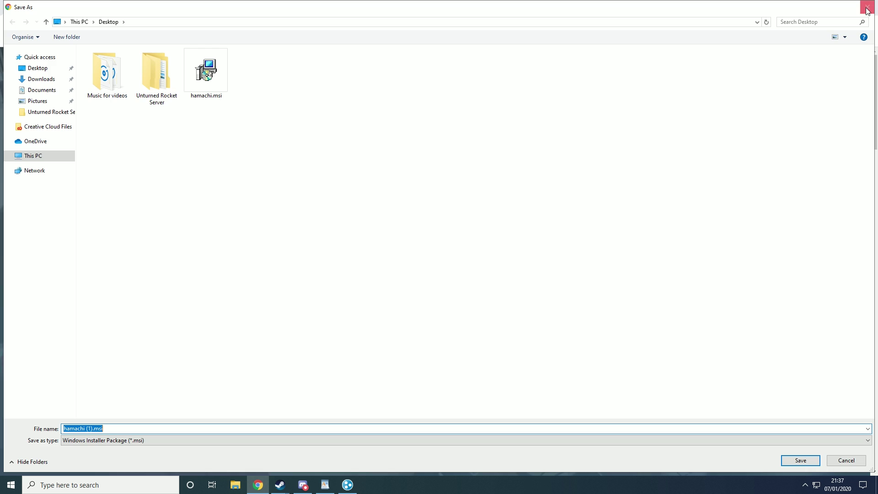
click(867, 7)
click(825, 6)
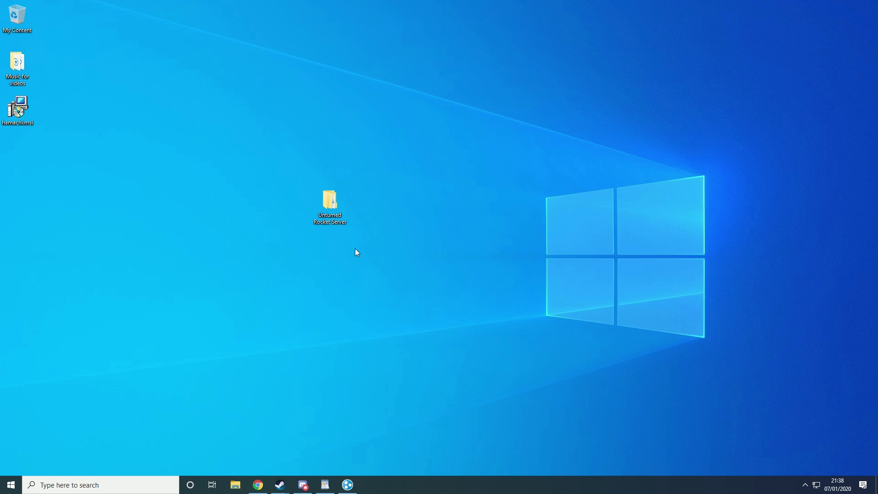
drag(287, 152, 393, 266)
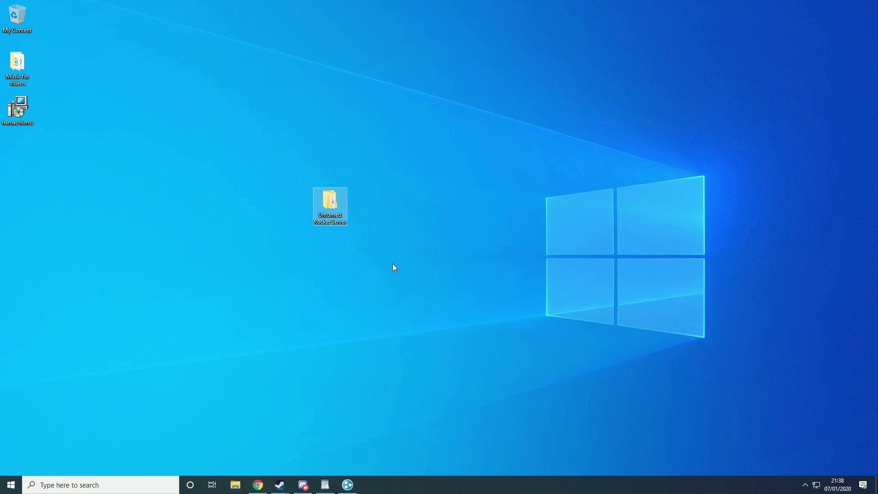
drag(273, 144, 374, 260)
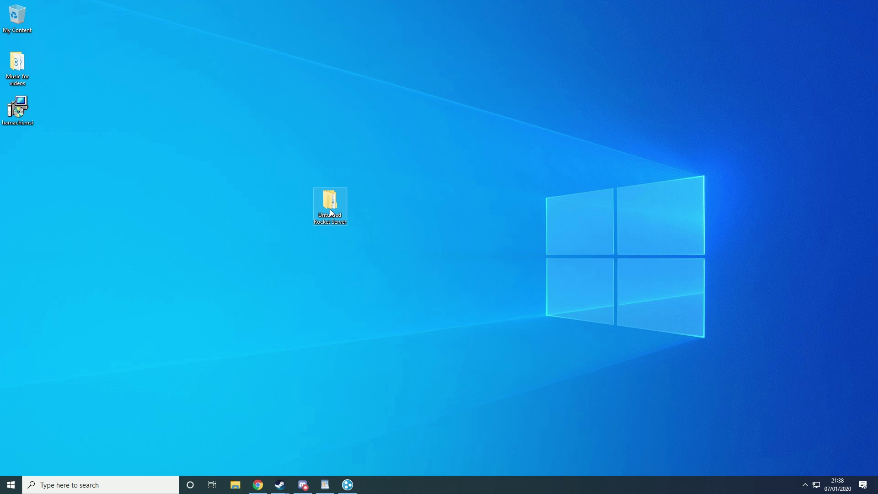
mouse_move(332, 212)
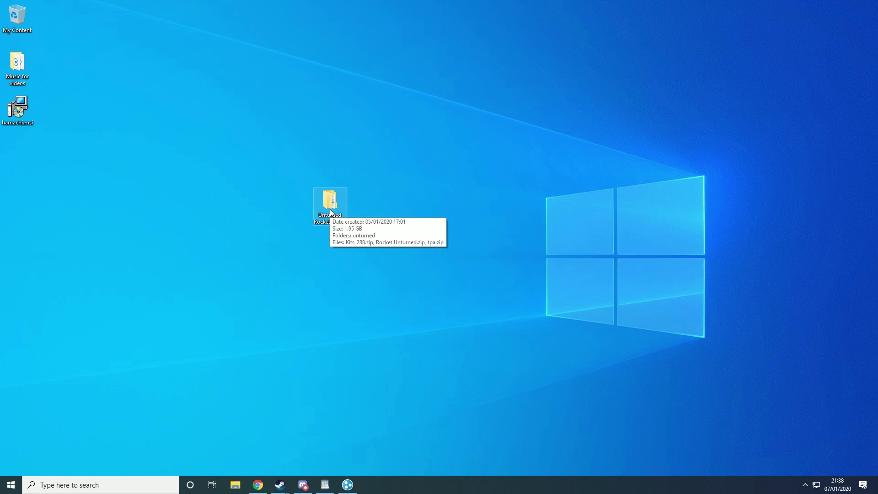
click(359, 312)
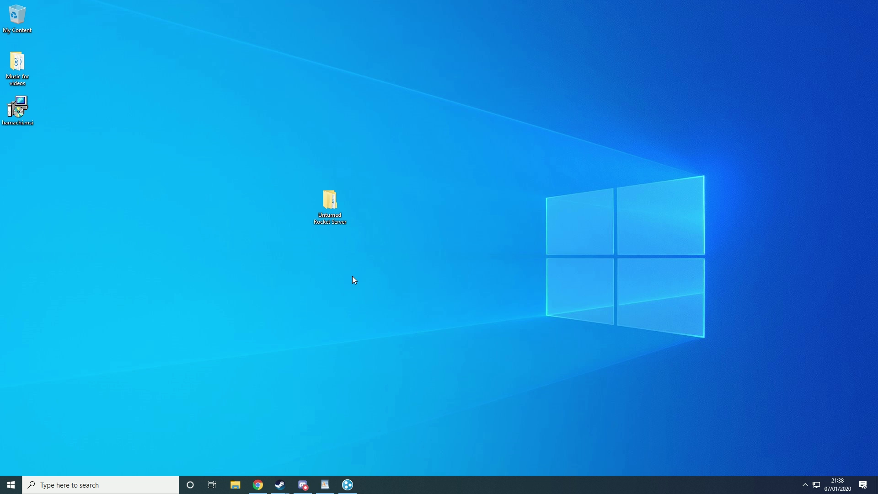
Step: Bring up LogMeIn Hamachi and open the Create new network form
click(347, 485)
drag(147, 128, 548, 86)
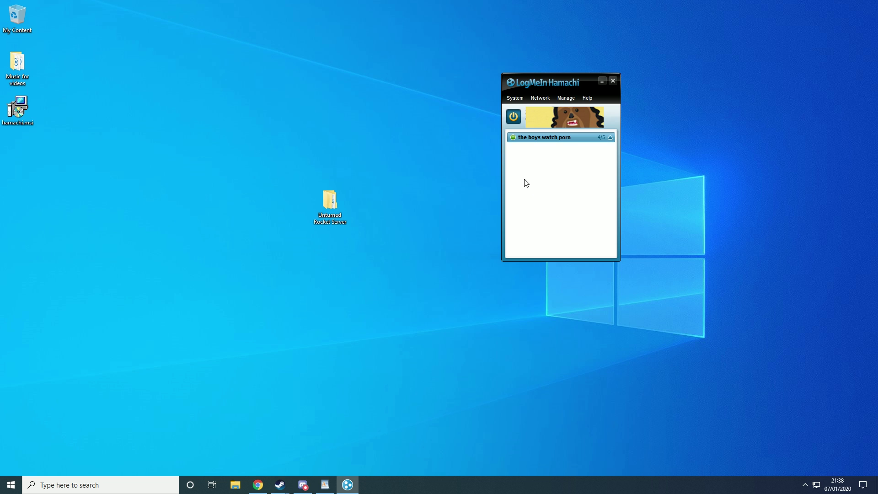
click(541, 96)
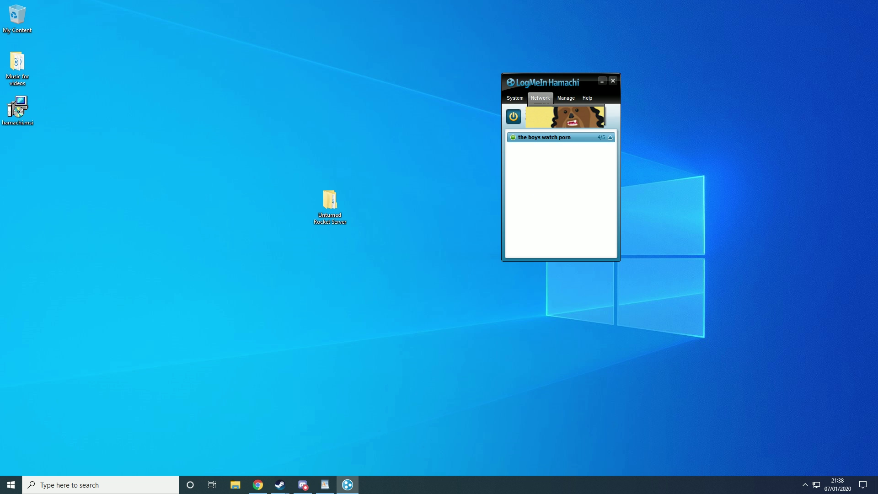
click(549, 110)
drag(407, 161, 243, 116)
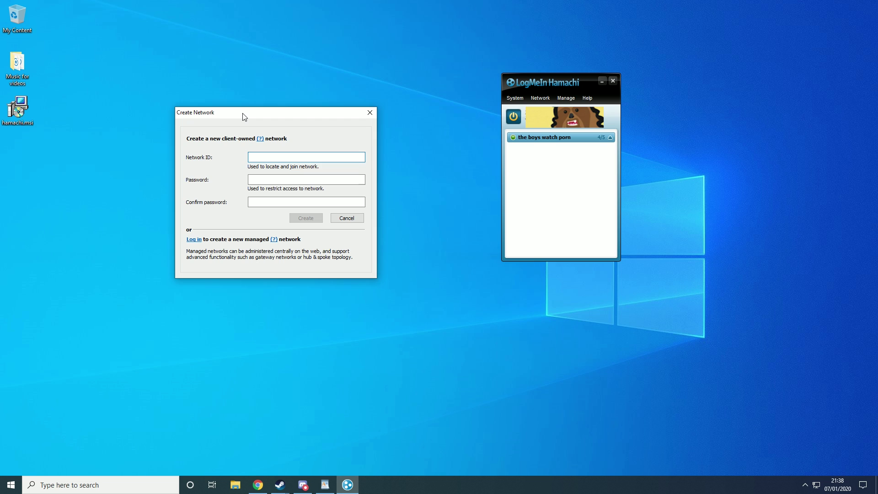
Step: Create the YoungmindUnturned network with a password and select it in the list
text(YoungmindUnturned)
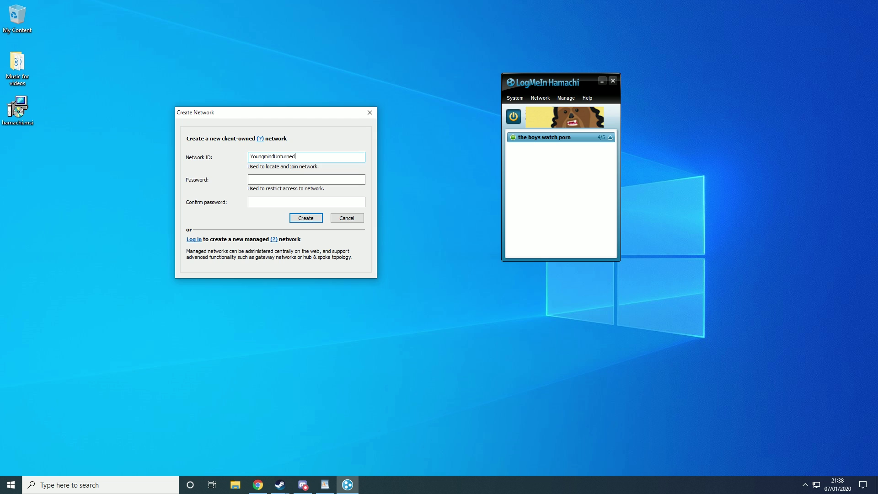
click(268, 179)
text(123)
key(Tab)
text(1)
click(304, 218)
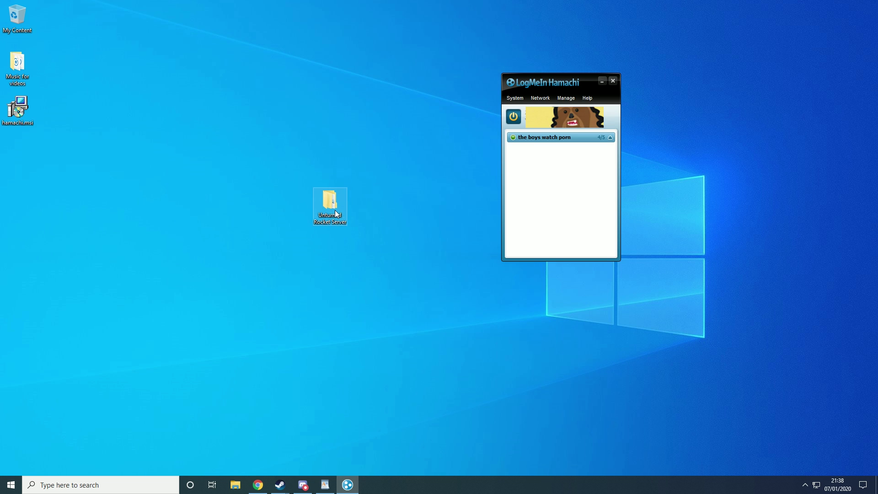
click(586, 152)
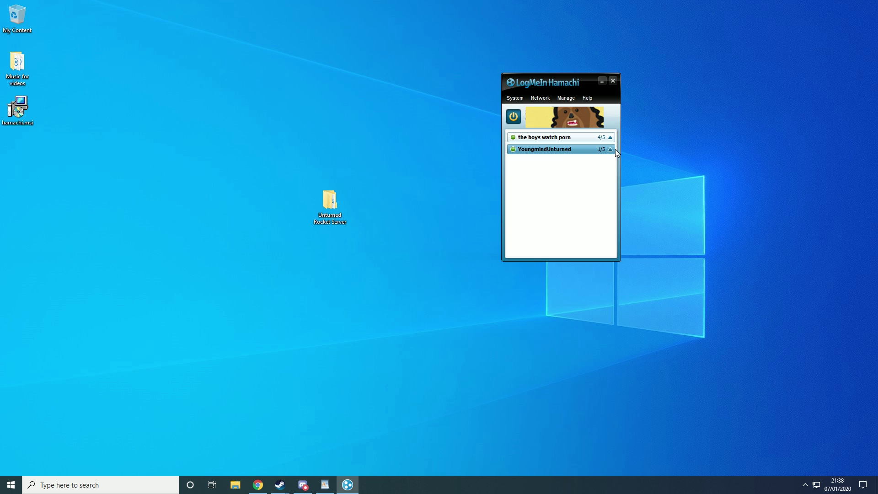
Step: Launch Unturned Server from the Unturned Rocket Server > unturned folder
double_click(342, 199)
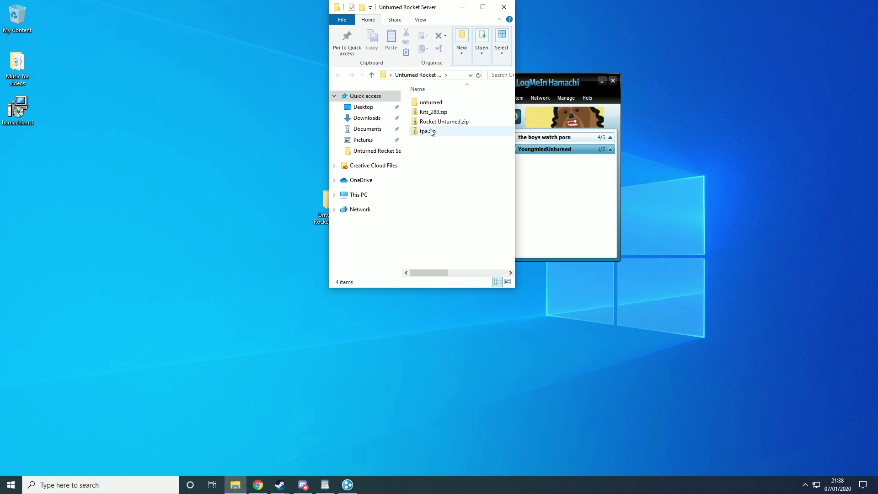
drag(410, 10, 250, 48)
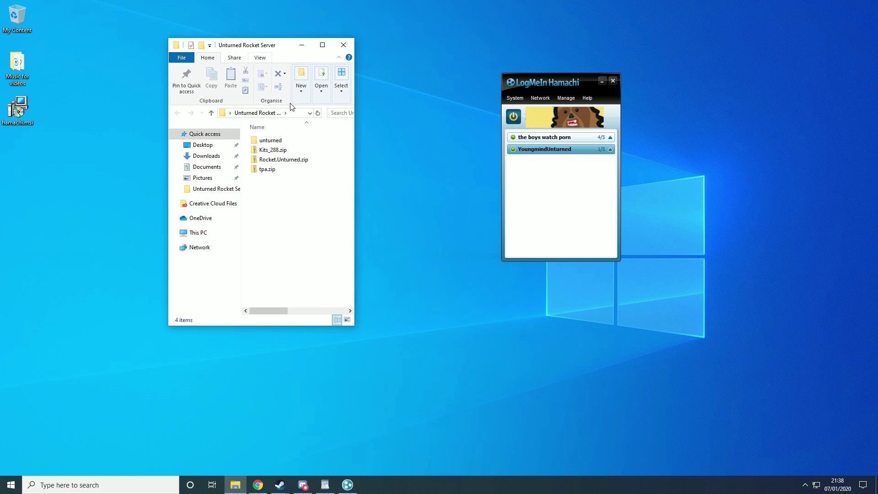
double_click(295, 140)
scroll(280, 218, down, 8)
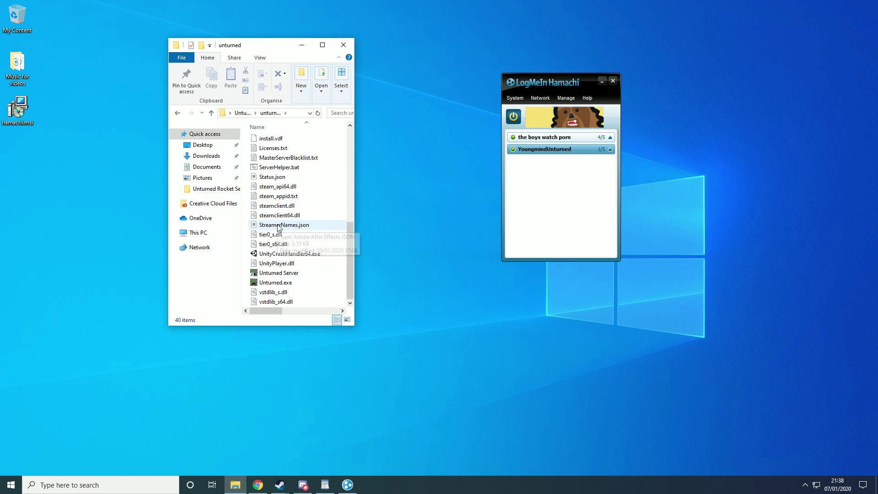
double_click(296, 273)
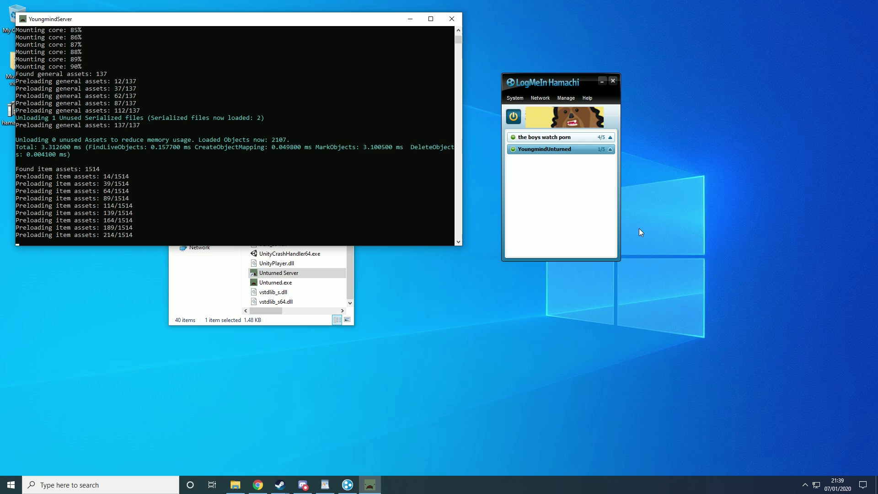
Step: Bring the Hamachi window to the front while the YoungmindServer finishes loading
click(580, 202)
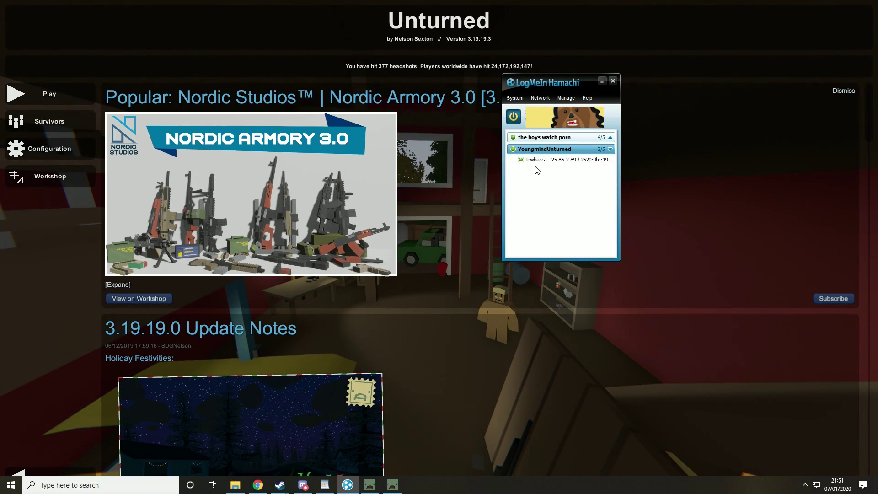
Step: In Unturned, use direct connection to join the YoungmindServer
key(Left)
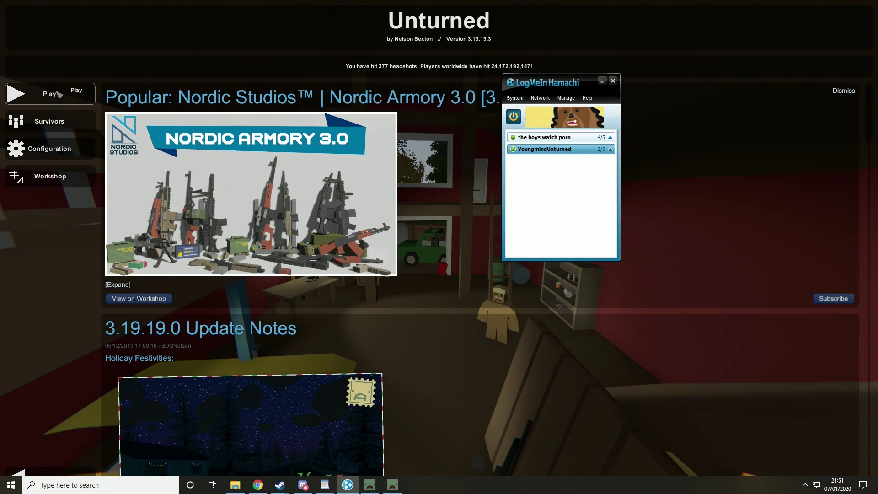
click(103, 108)
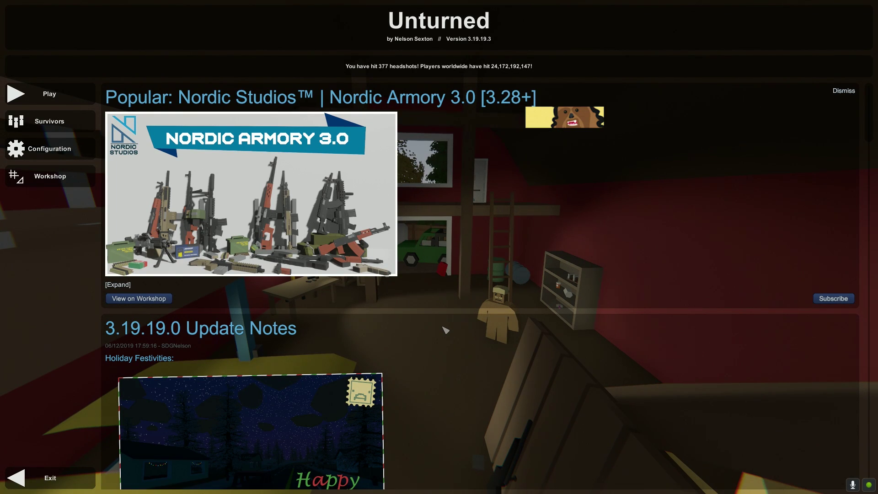
click(48, 95)
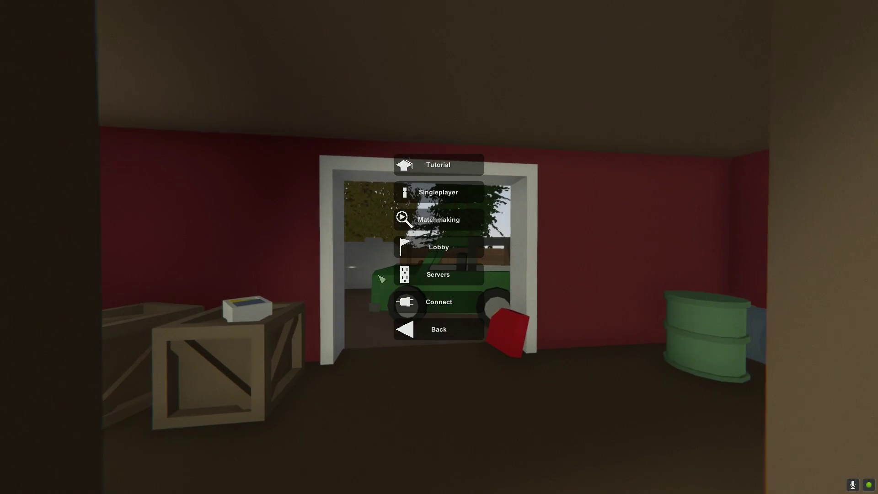
click(432, 300)
click(434, 309)
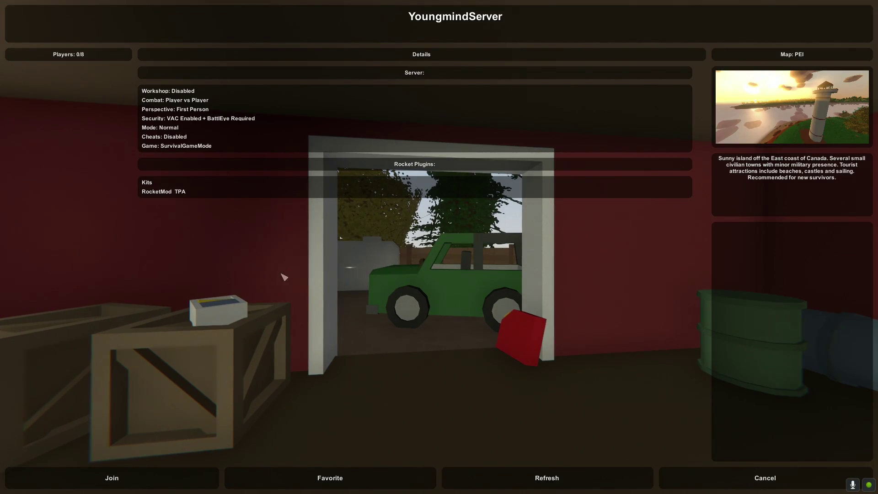
click(138, 484)
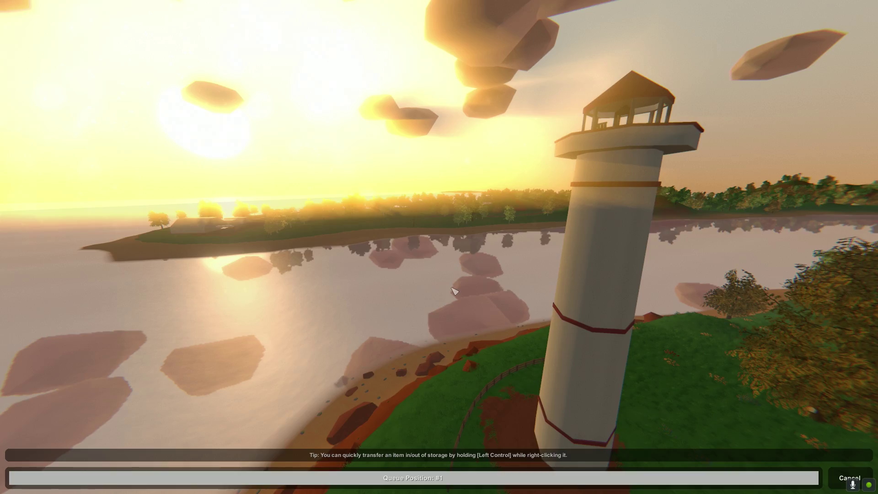
Step: Check the inventory, then walk forward across the field
key(g)
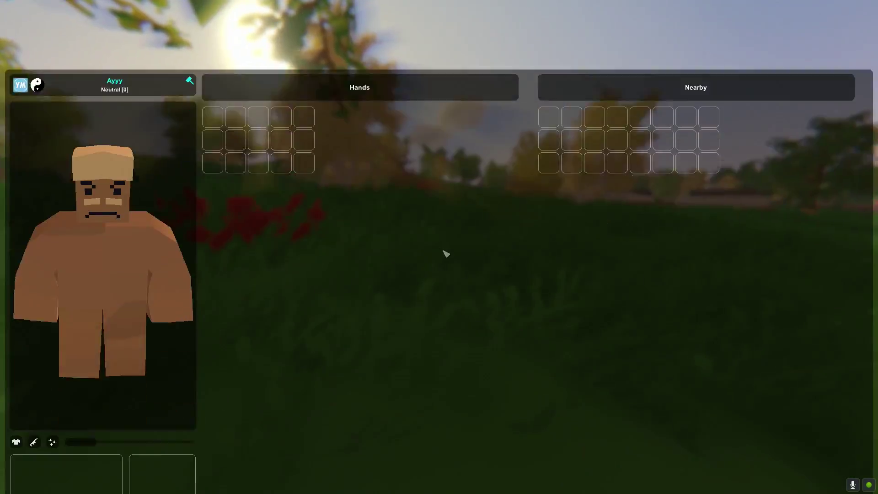
key(g)
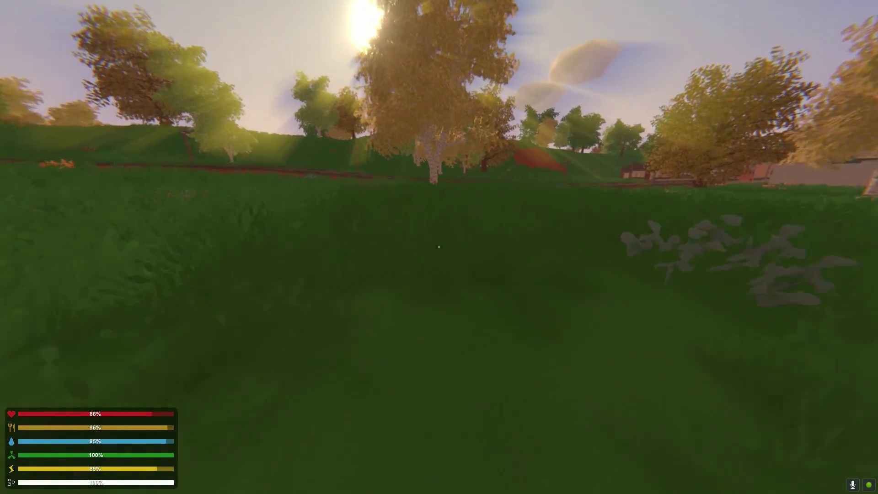
key(w)
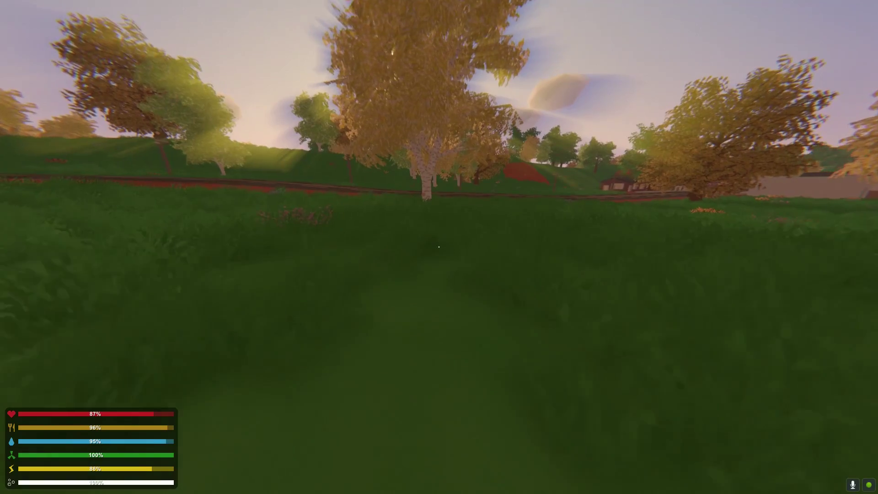
Step: Pause the game and set the server time to day from the console
key(g)
key(Escape)
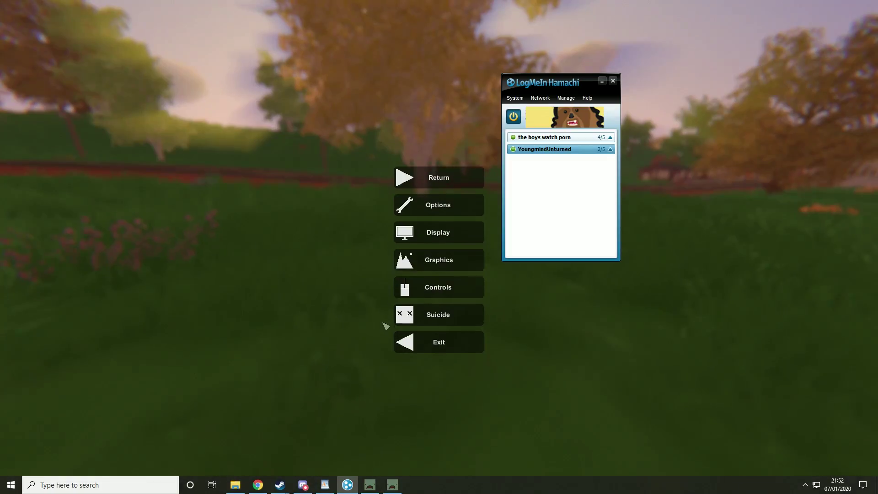
click(370, 484)
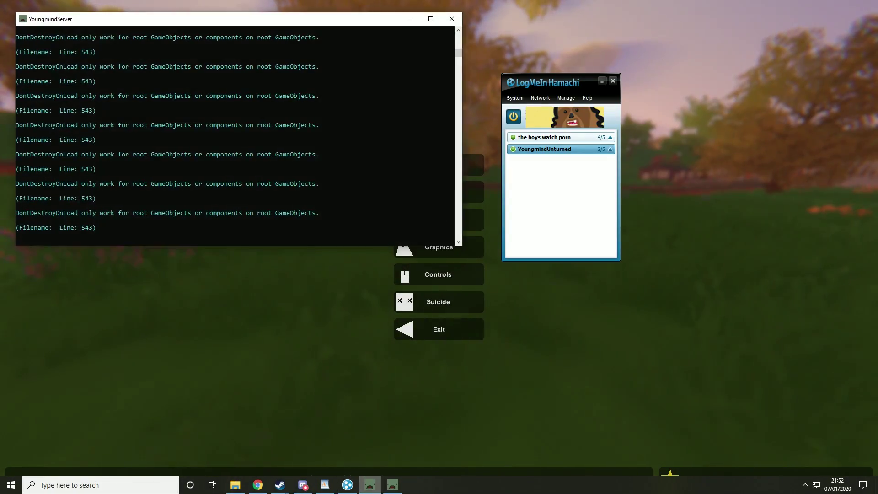
click(225, 212)
scroll(229, 213, down, 2)
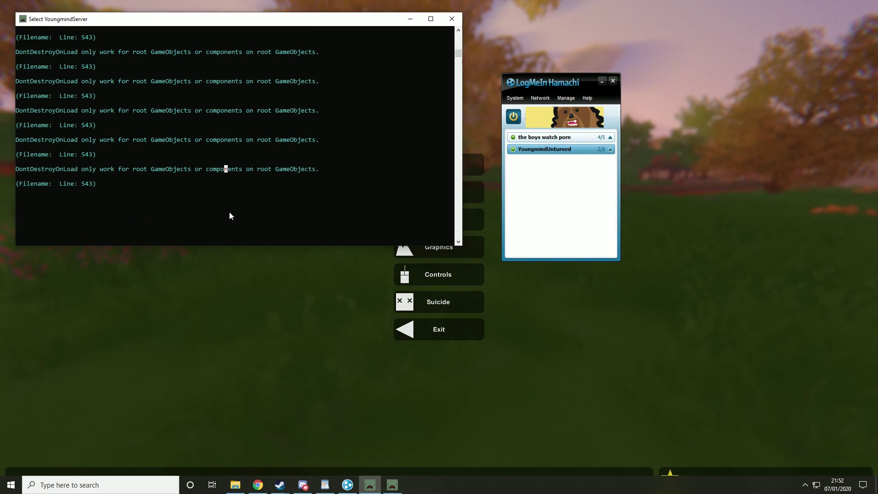
text(f)
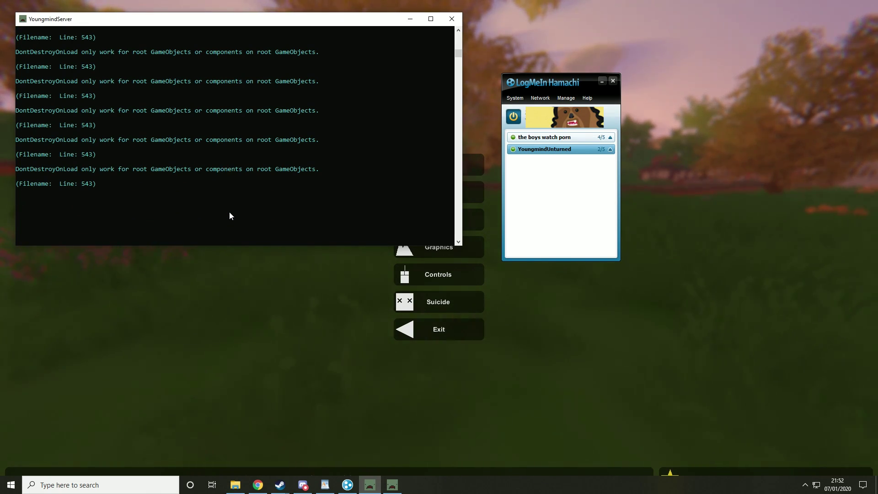
text(ay)
key(Return)
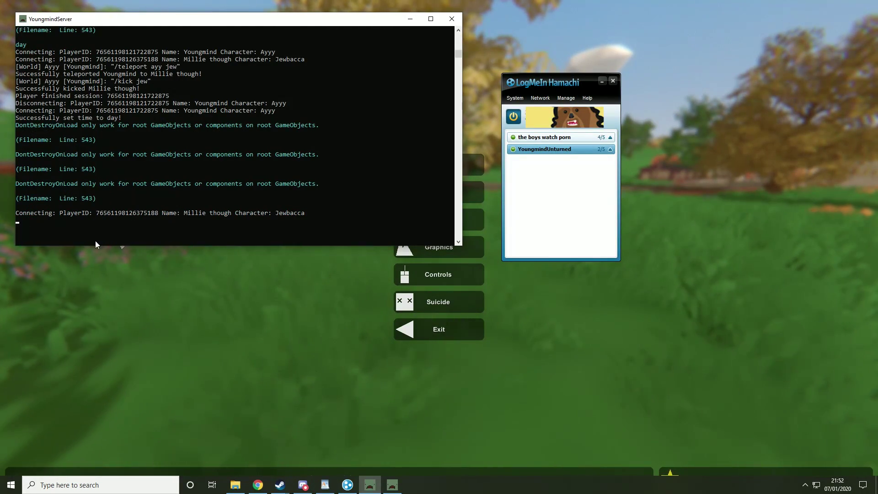
Step: Attempt to ban the friend's player, retrying with duration 600, then return to the game
text(ban)
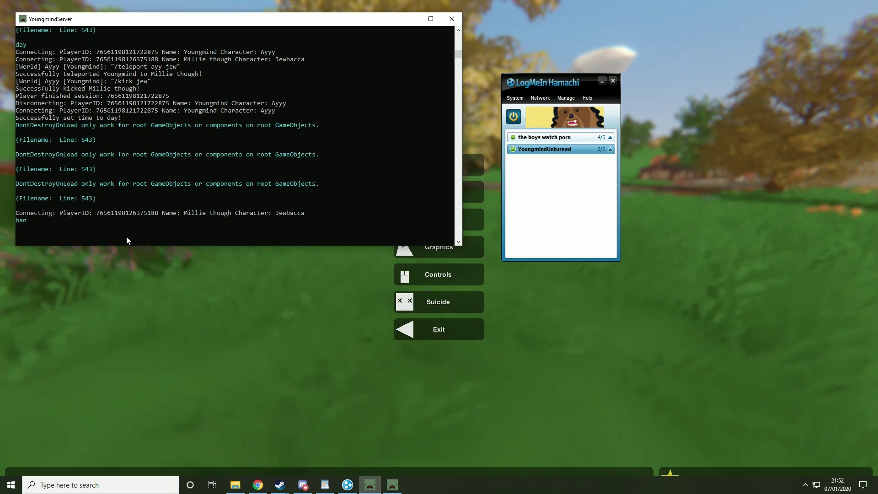
text( jewbacca)
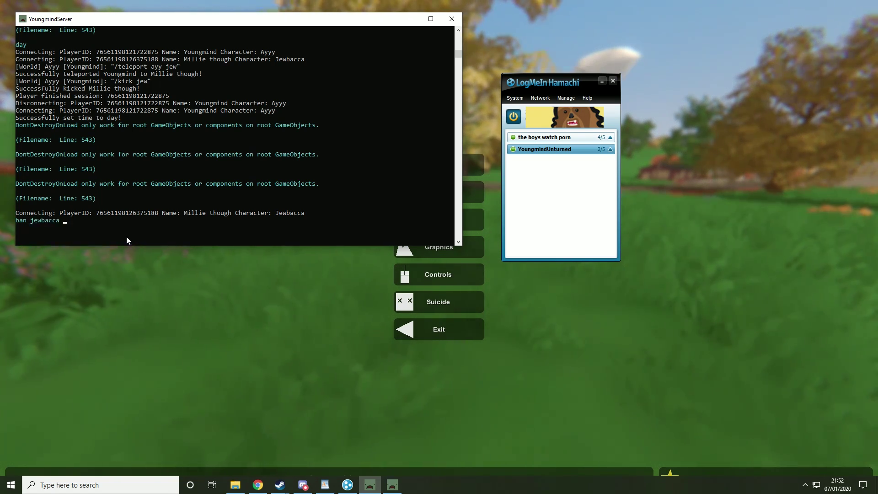
text( shit cone)
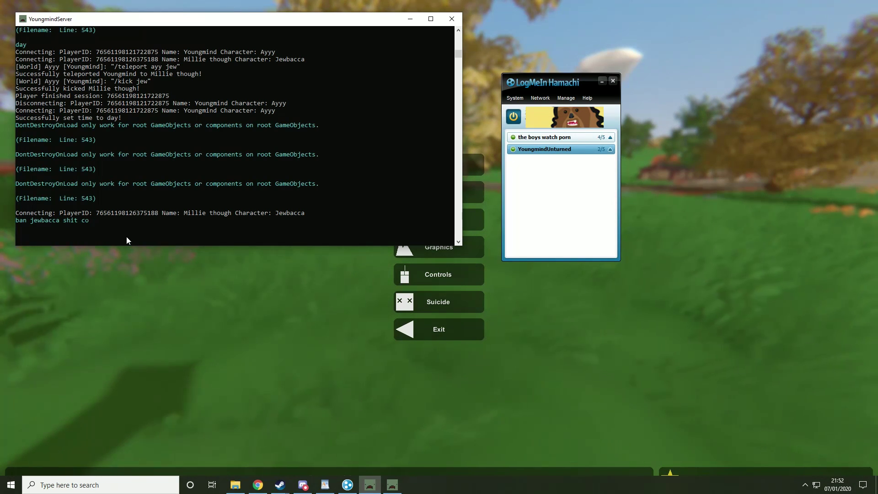
key(BackSpace)
key(BackSpace)
text(ntent)
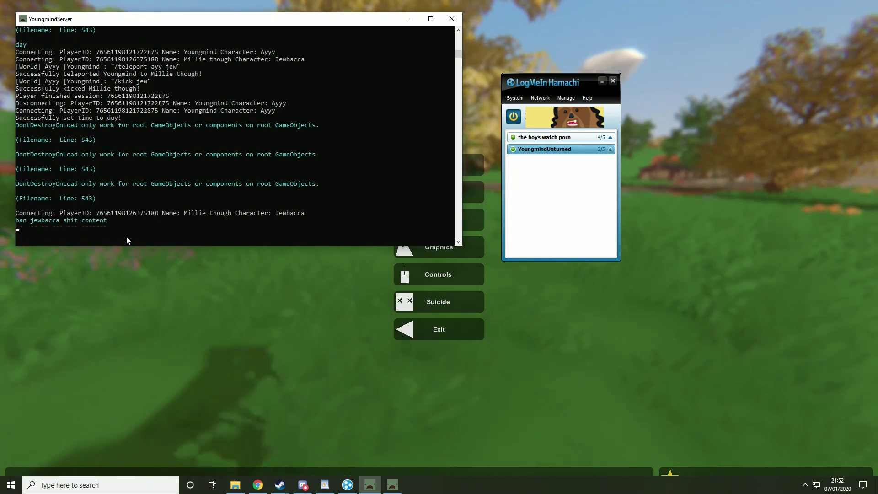
key(Return)
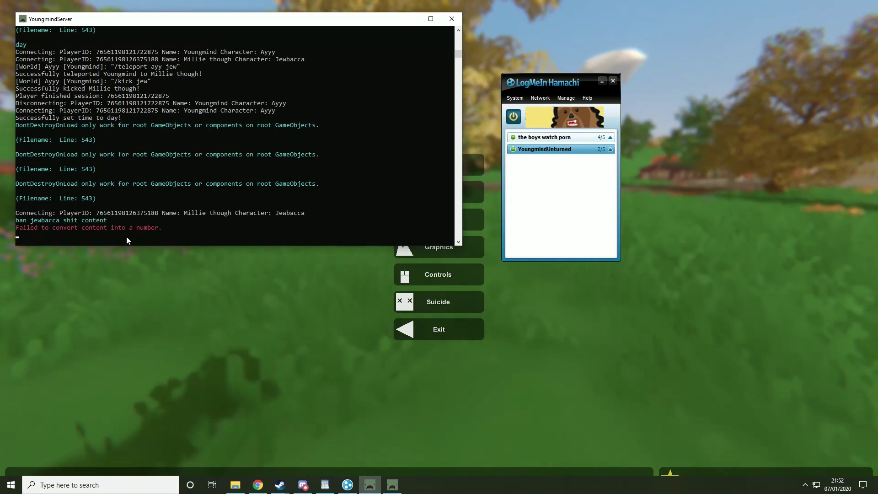
text(ban j)
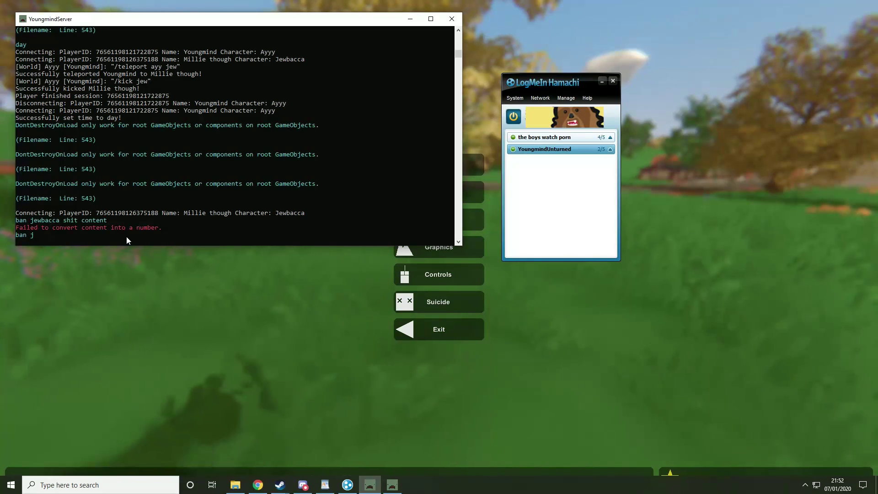
text(ewbacca 600 shitcontent)
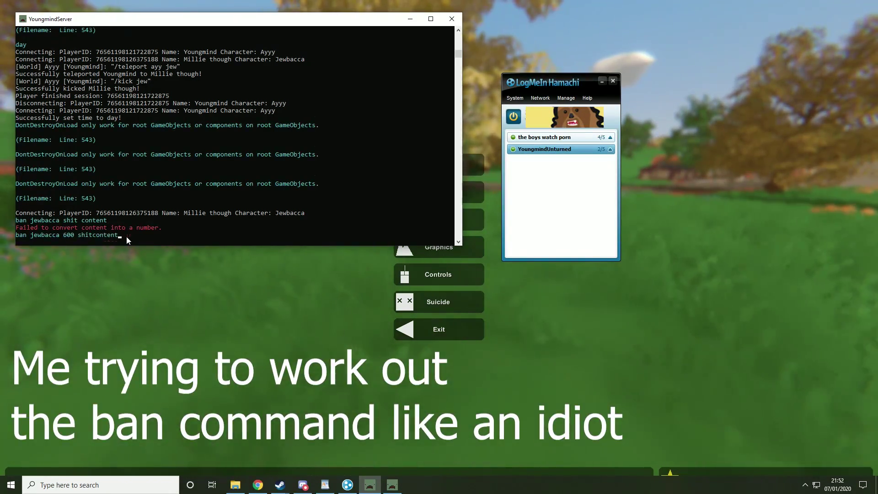
key(Return)
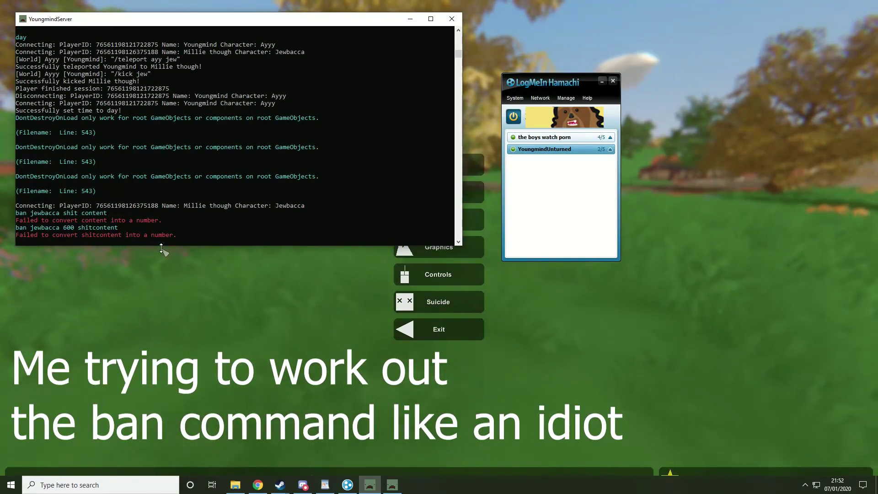
text(ban jewbacca)
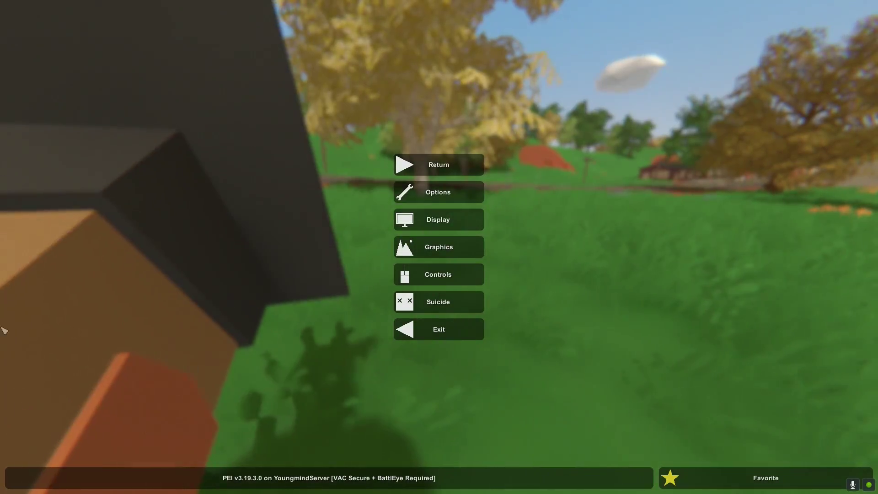
key(Escape)
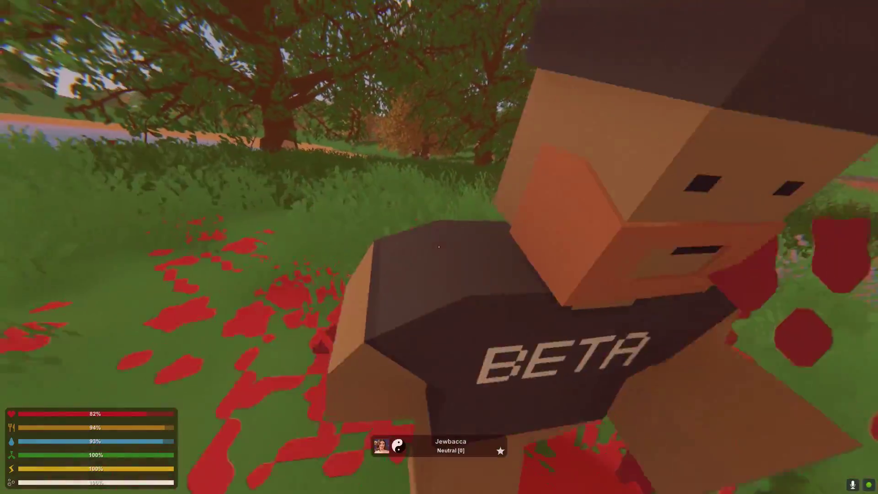
Step: Punch the BETA-shirted player until they die
click(439, 247)
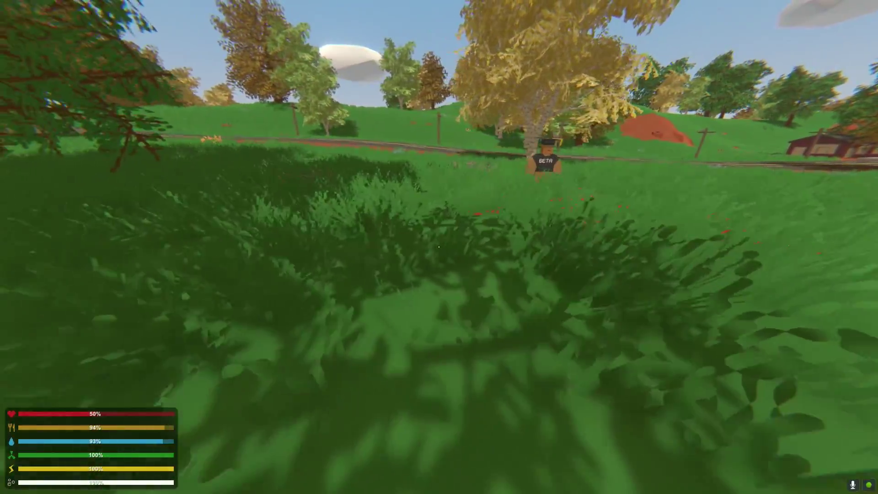
key(w)
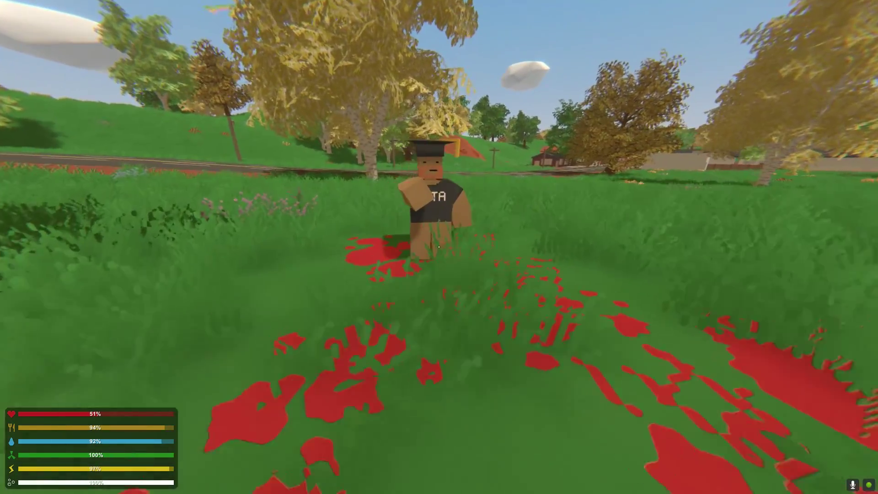
key(w)
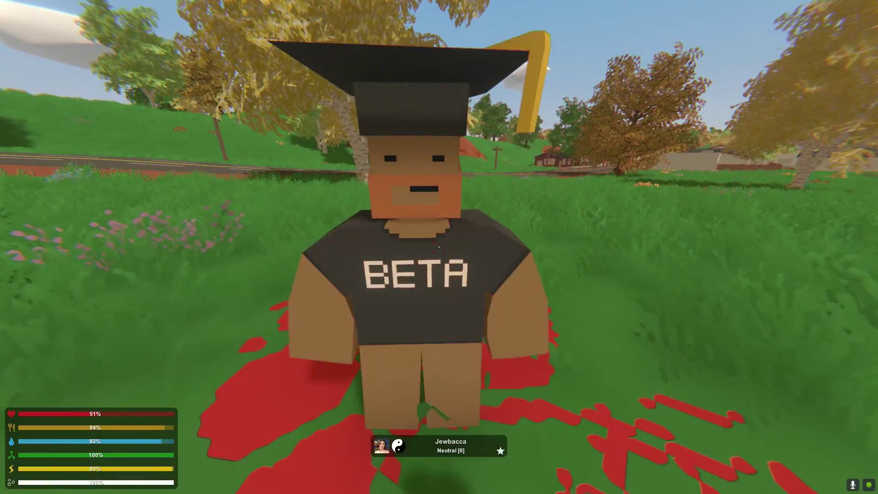
click(439, 246)
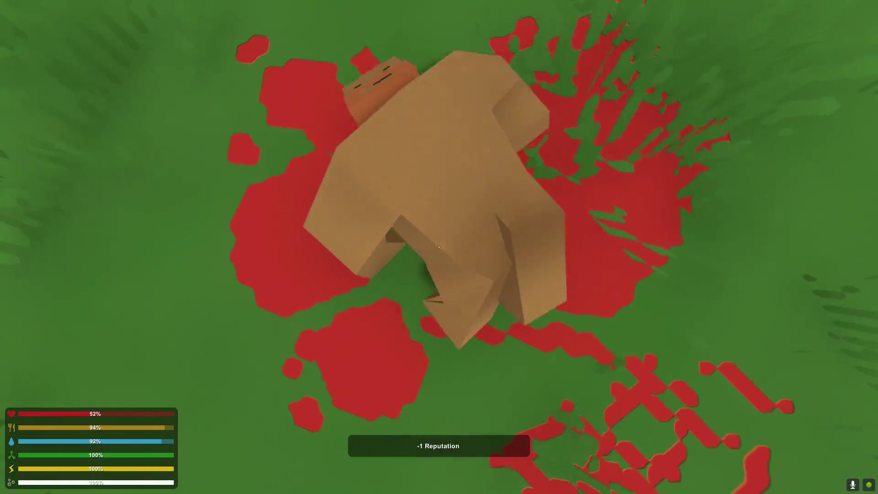
Step: Walk away from the body along the paved road toward the bend
key(shift+w)
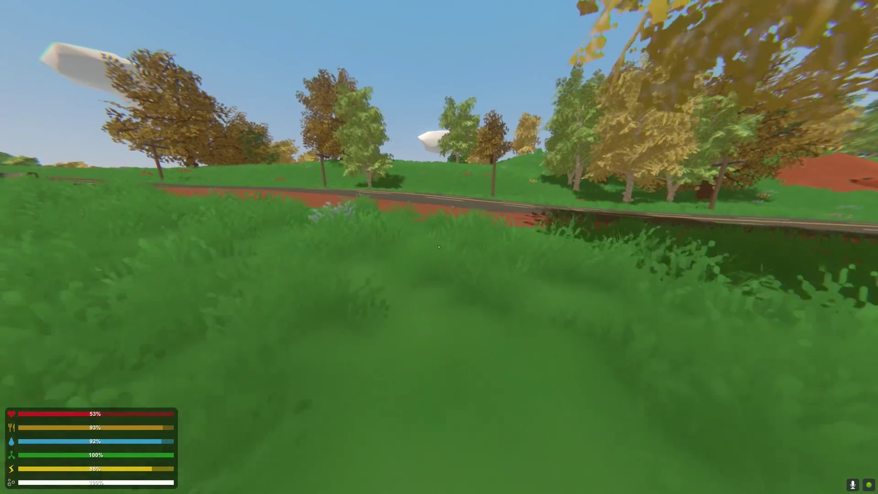
key(shift+w)
key(shift+w)
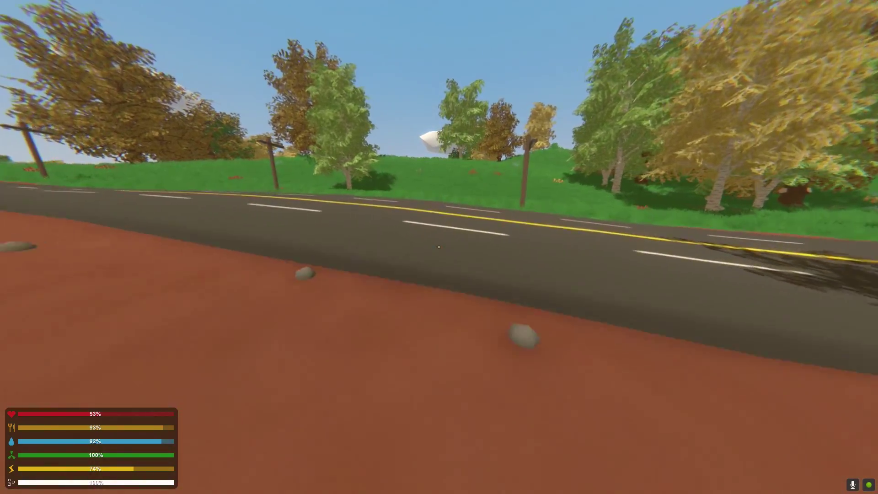
key(w)
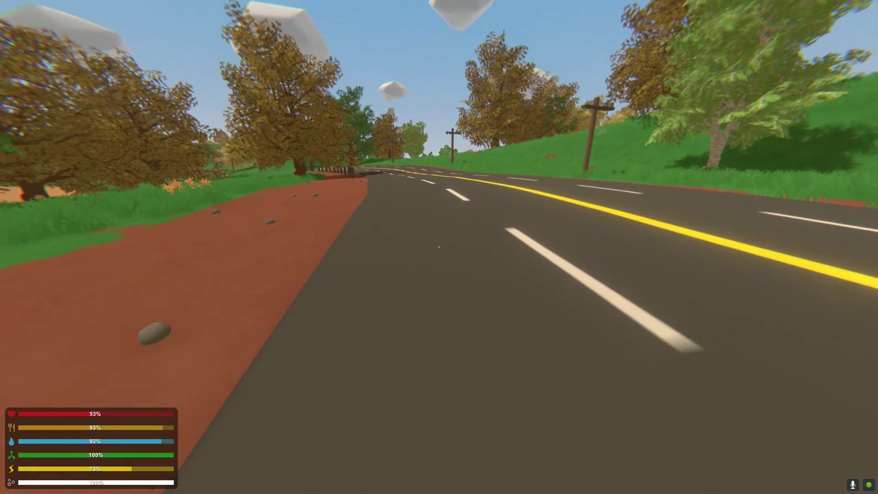